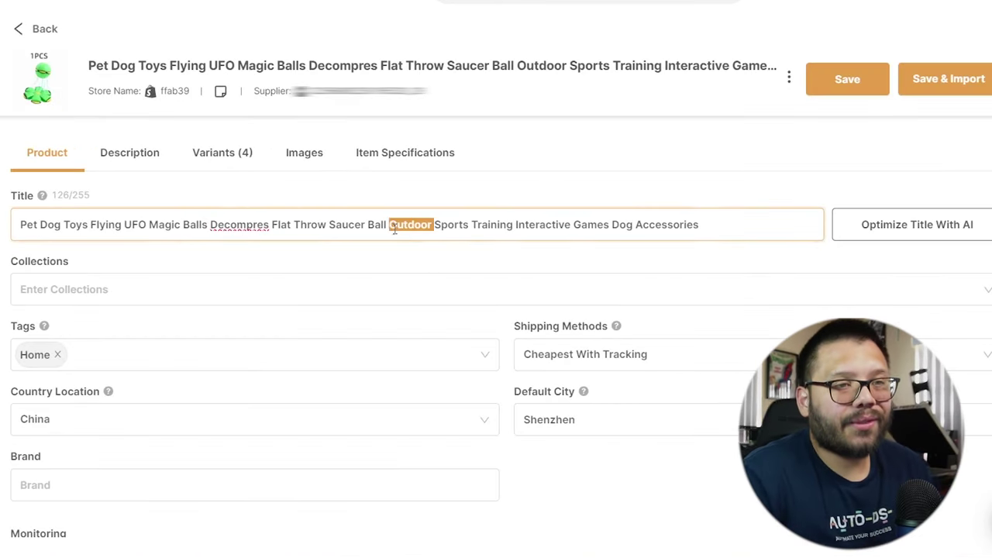
Step: Replace the product's title with "UFO DOG BALL"
{"action": "triple_click", "coordinate": [394, 227]}
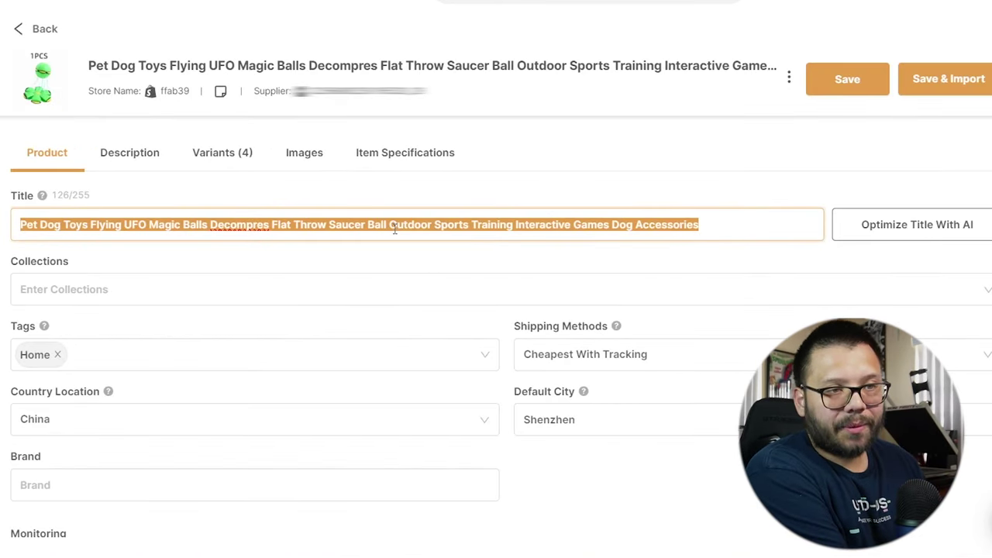
{"action": "type", "text": "UFO DOG B"}
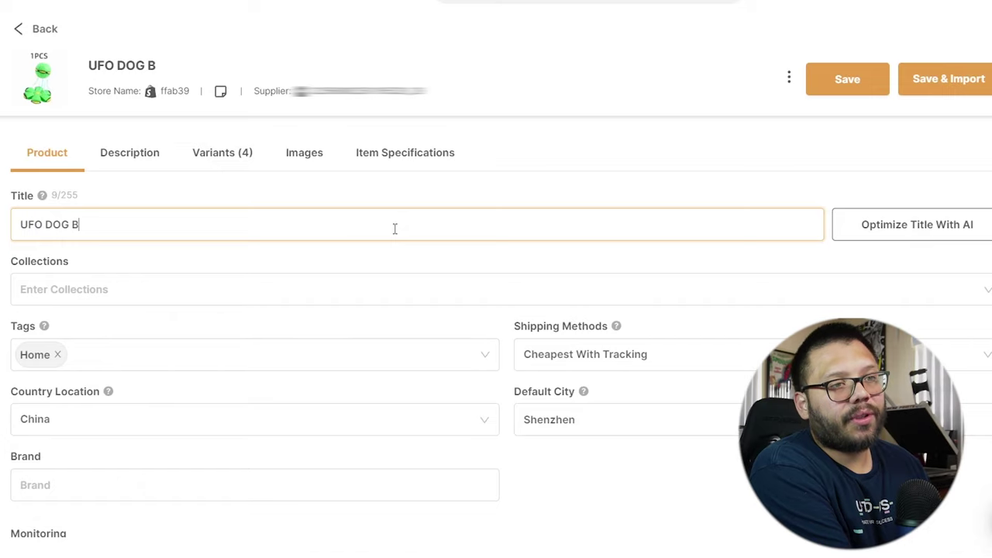
{"action": "type", "text": "ALL"}
Step: Set the sell price of all four color variants to 24.99 with a bulk update
{"action": "left_click", "coordinate": [129, 152]}
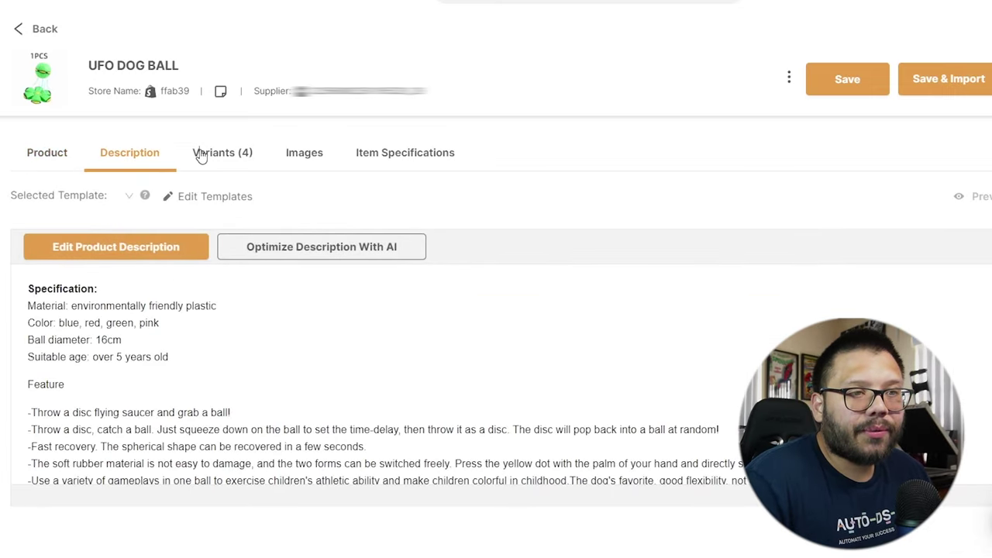
{"action": "left_click", "coordinate": [203, 153]}
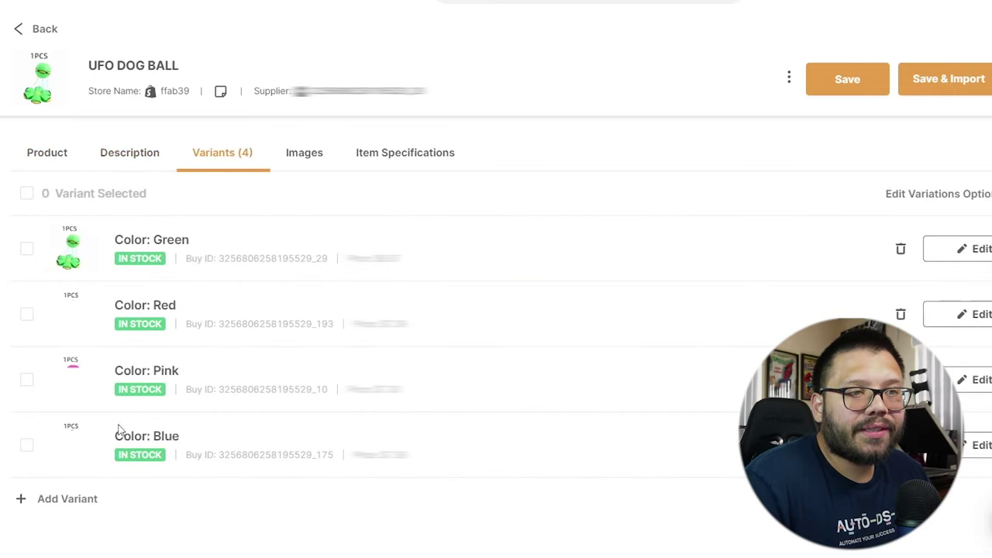
{"action": "left_click", "coordinate": [26, 193]}
{"action": "left_click", "coordinate": [28, 196]}
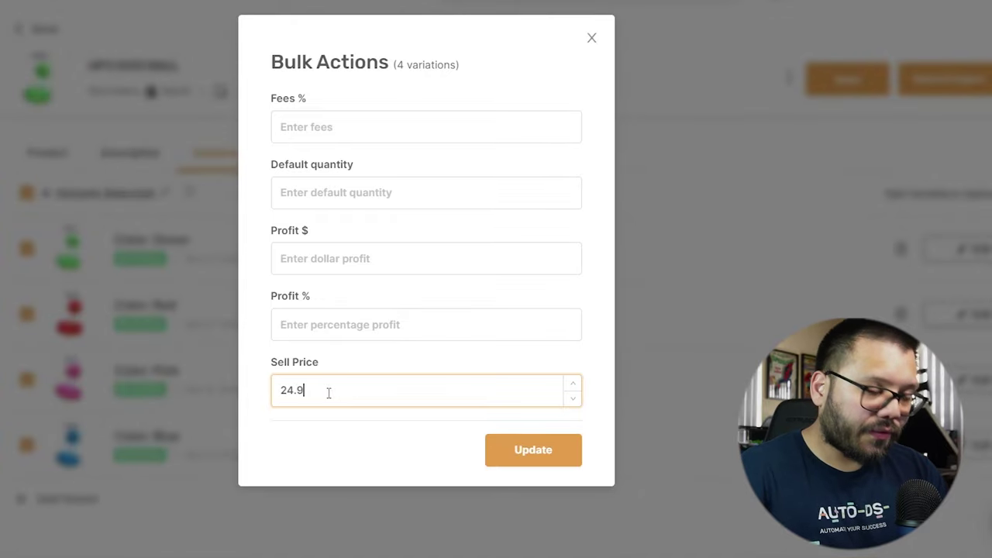
{"action": "left_click", "coordinate": [507, 457]}
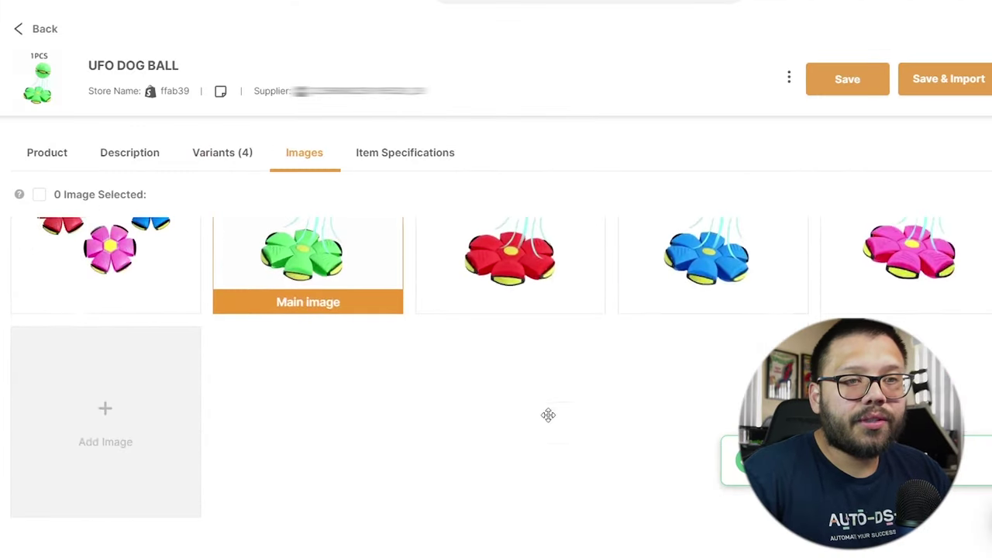
Step: Review the product's images and general details, and save and import UFO DOG BALL to the store
{"action": "scroll", "coordinate": [547, 414], "scroll_direction": "up", "scroll_amount": 5}
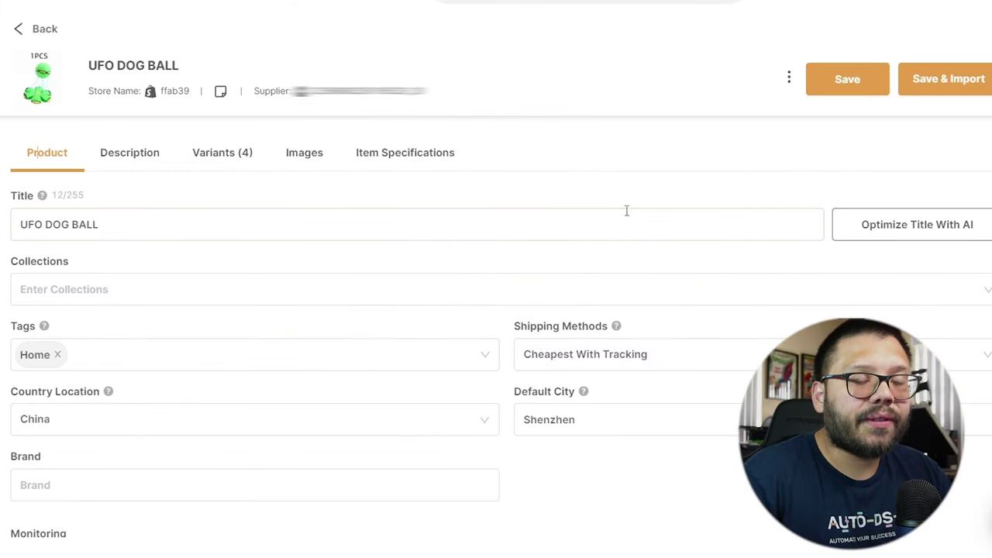
{"action": "scroll", "coordinate": [430, 189], "scroll_direction": "down", "scroll_amount": 1}
{"action": "scroll", "coordinate": [429, 188], "scroll_direction": "up", "scroll_amount": 1}
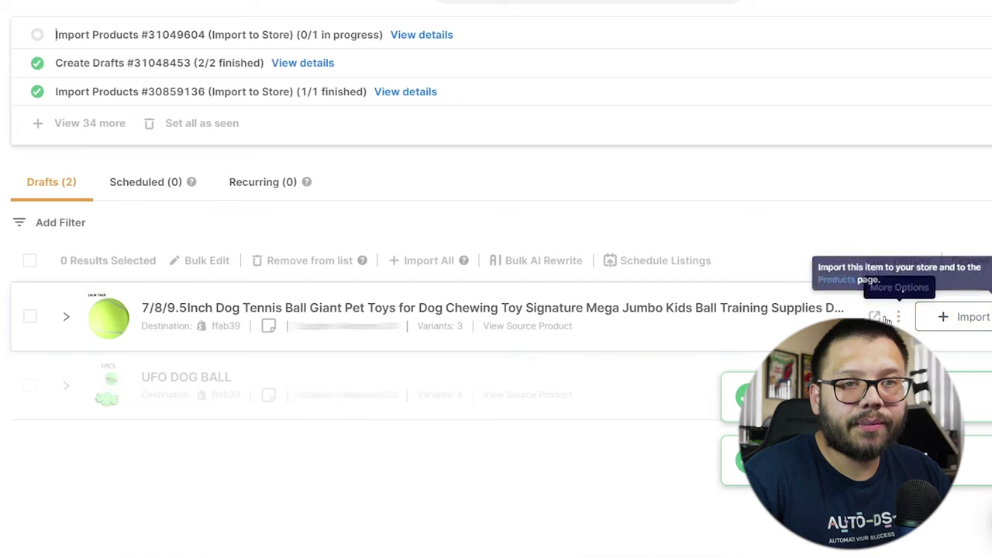
Step: Open the dog tennis ball draft and retitle it "Giant Tennis Ball For Dogs - 9in"
{"action": "left_click", "coordinate": [875, 317]}
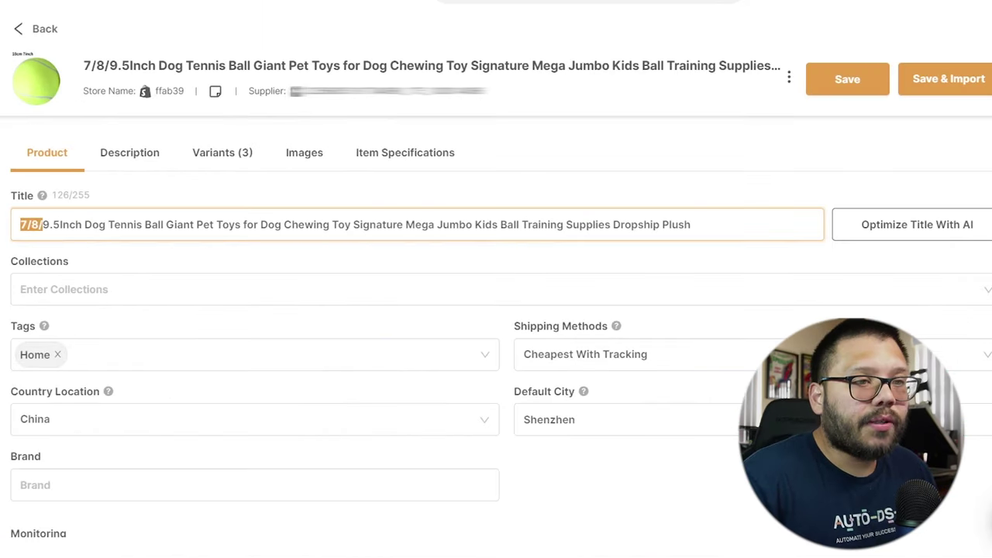
{"action": "key", "text": "BackSpace"}
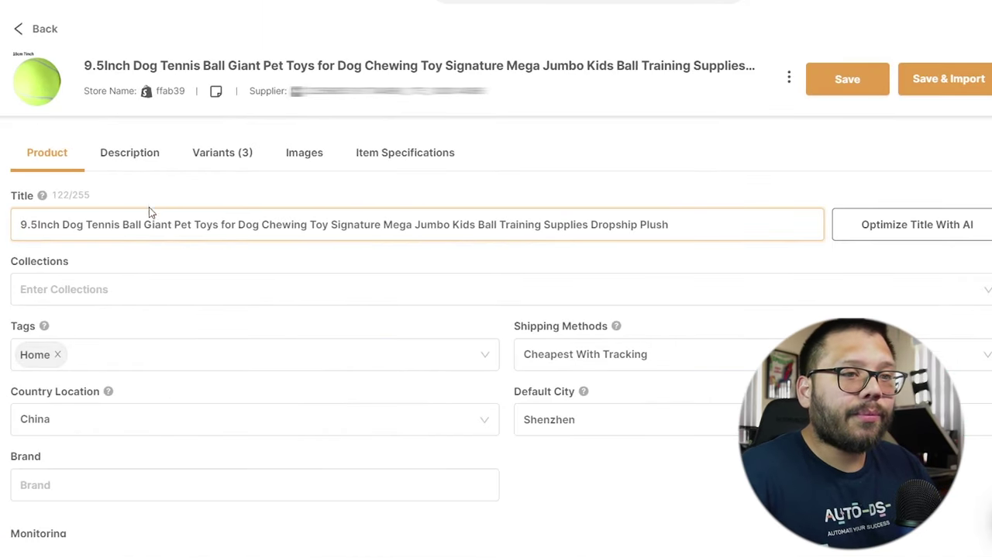
{"action": "key", "text": "ctrl+z"}
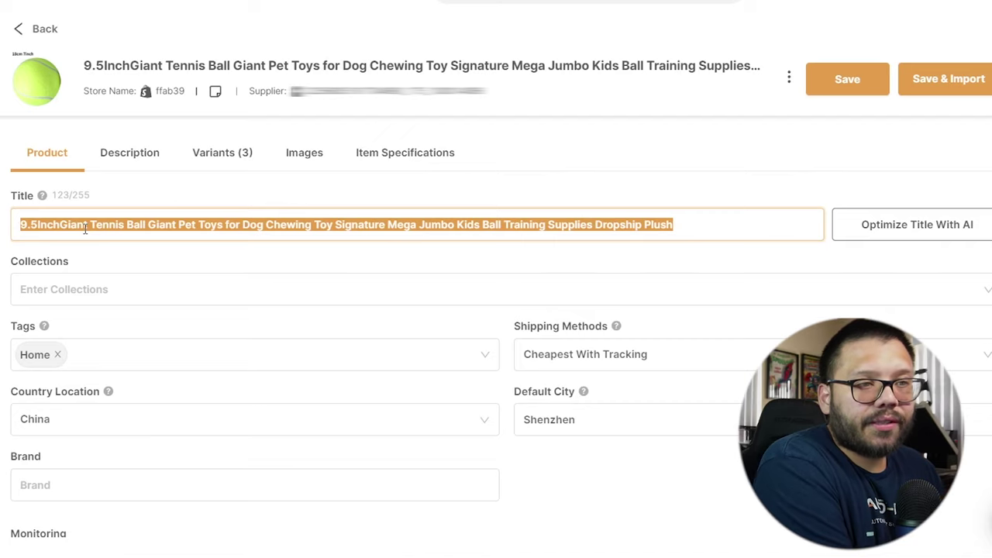
{"action": "type", "text": "Giant D"}
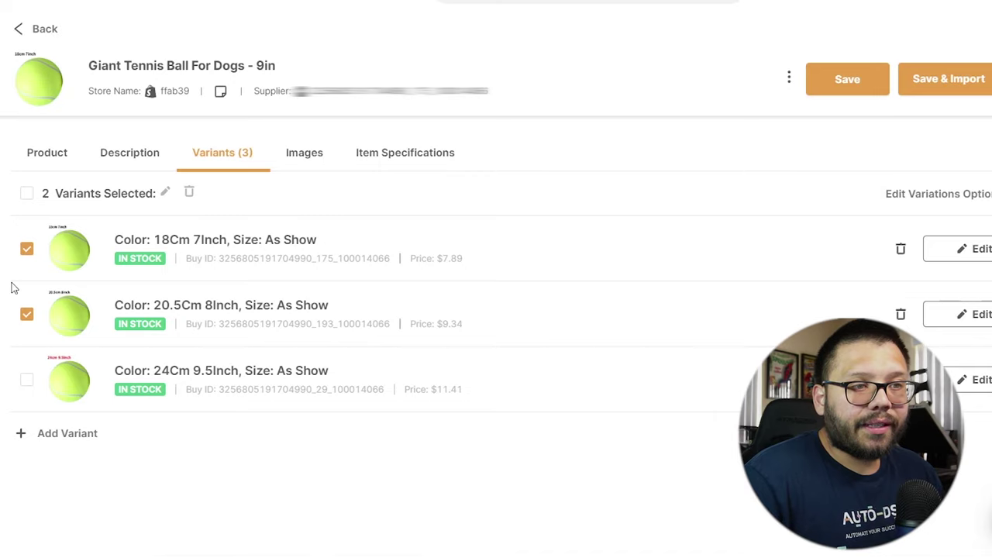
Step: Delete the 18Cm 7Inch and 20.5Cm 8Inch variants from the tennis ball product
{"action": "left_click", "coordinate": [189, 191]}
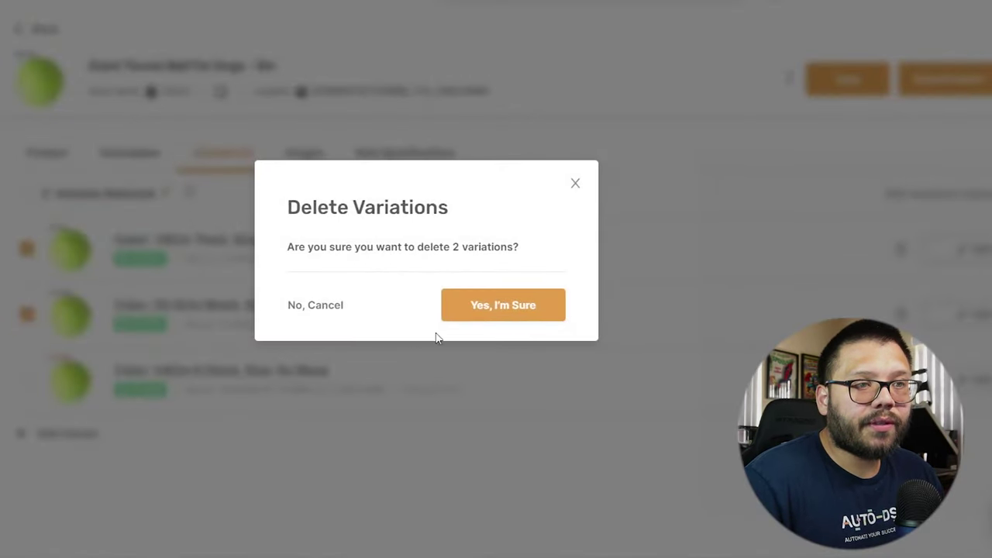
{"action": "left_click", "coordinate": [506, 306]}
Step: Edit the remaining 24Cm 9.5Inch variant and set its sell price in the $26 range
{"action": "left_click", "coordinate": [978, 248]}
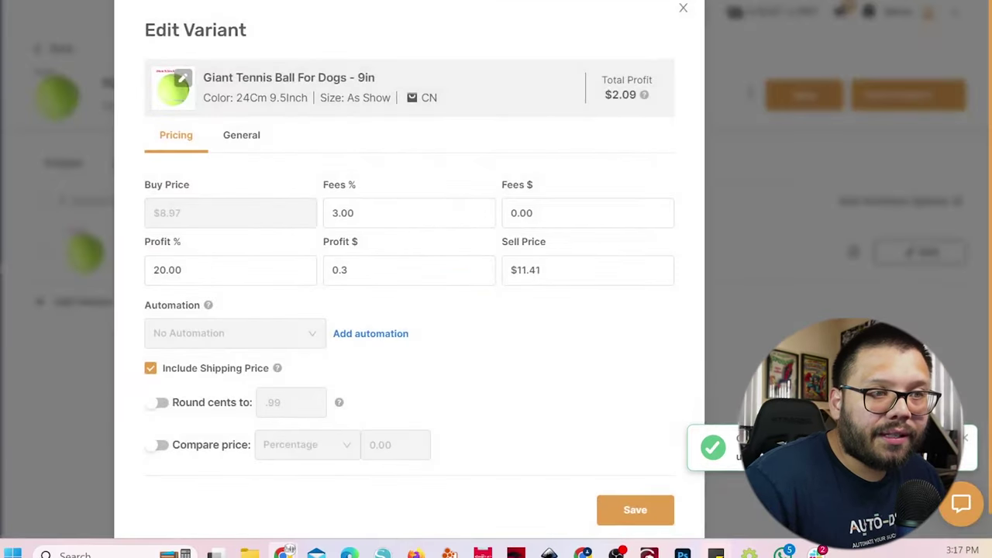
{"action": "left_click", "coordinate": [588, 270]}
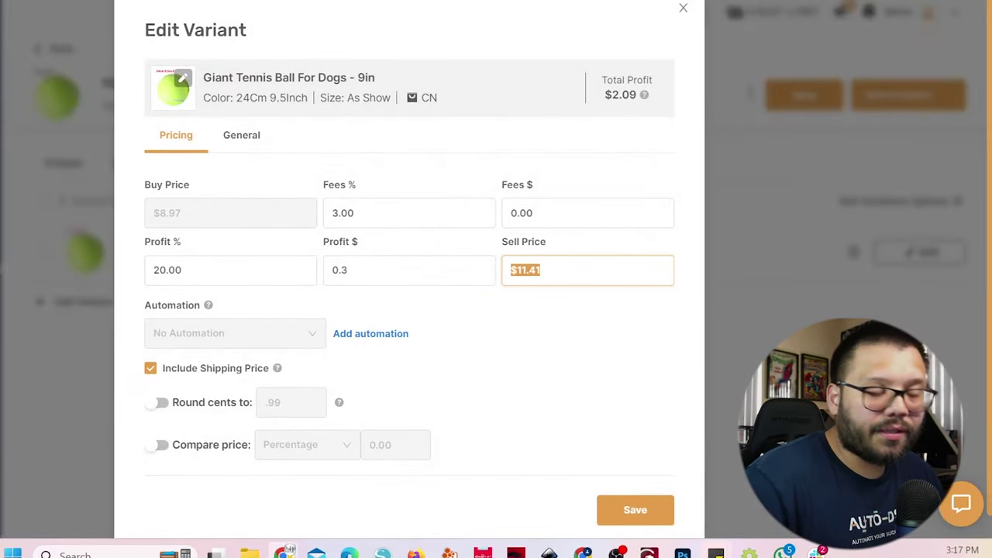
{"action": "type", "text": "24"}
{"action": "key", "text": "BackSpace"}
{"action": "type", "text": "6."}
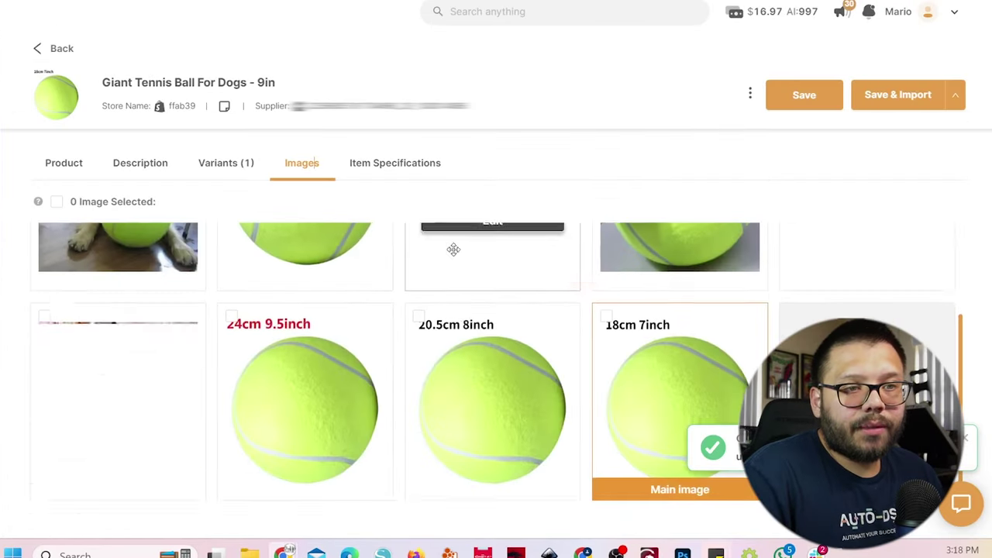
Step: Make the 24cm 9.5inch picture the main image and remove the 20.5cm 8inch and 18cm 7inch pictures
{"action": "scroll", "coordinate": [310, 325], "scroll_direction": "up", "scroll_amount": 2}
{"action": "scroll", "coordinate": [542, 326], "scroll_direction": "down", "scroll_amount": 2}
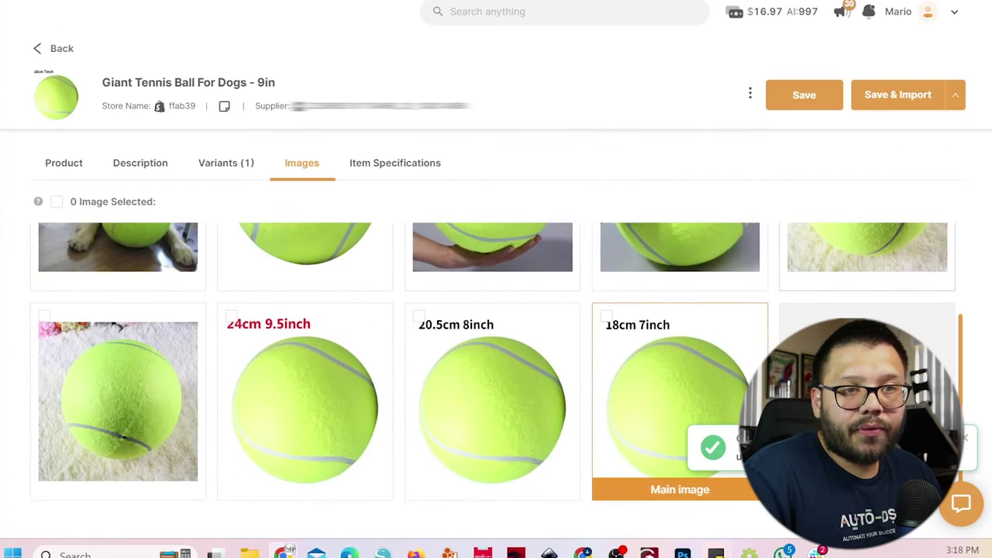
{"action": "left_click", "coordinate": [419, 317]}
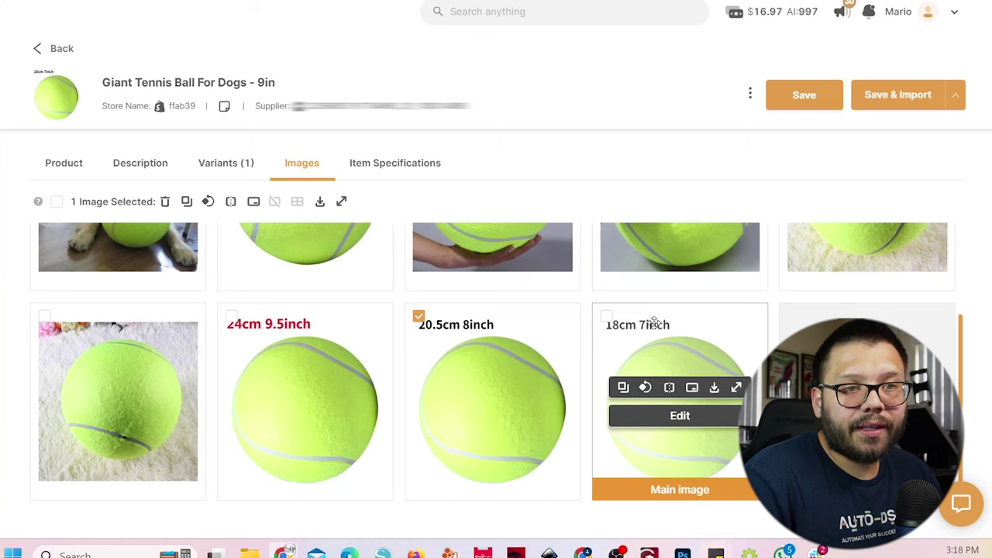
{"action": "left_click", "coordinate": [608, 319]}
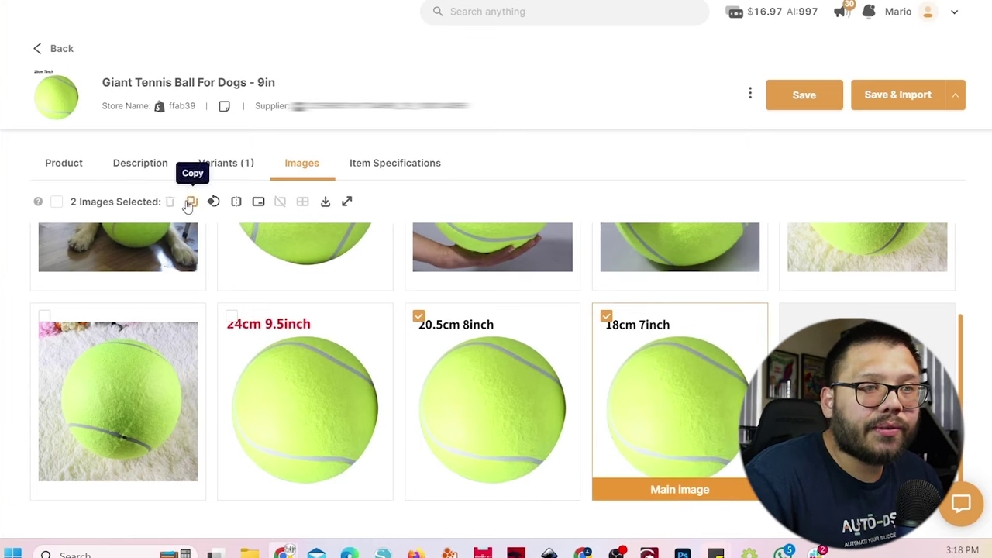
{"action": "left_click", "coordinate": [606, 316]}
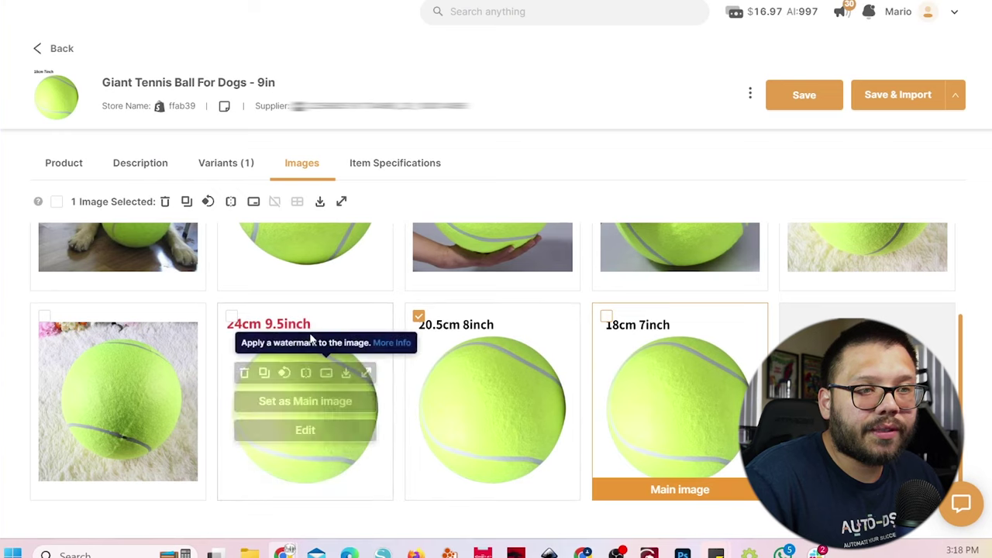
{"action": "left_click", "coordinate": [306, 403]}
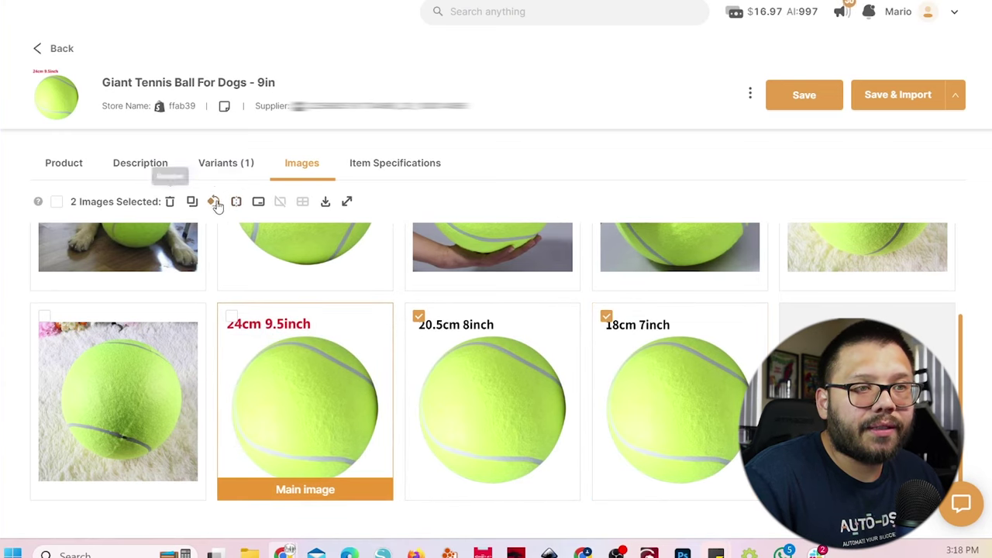
{"action": "left_click", "coordinate": [214, 201]}
Step: Save and import the Giant Tennis Ball For Dogs product to the store
{"action": "left_click", "coordinate": [868, 109]}
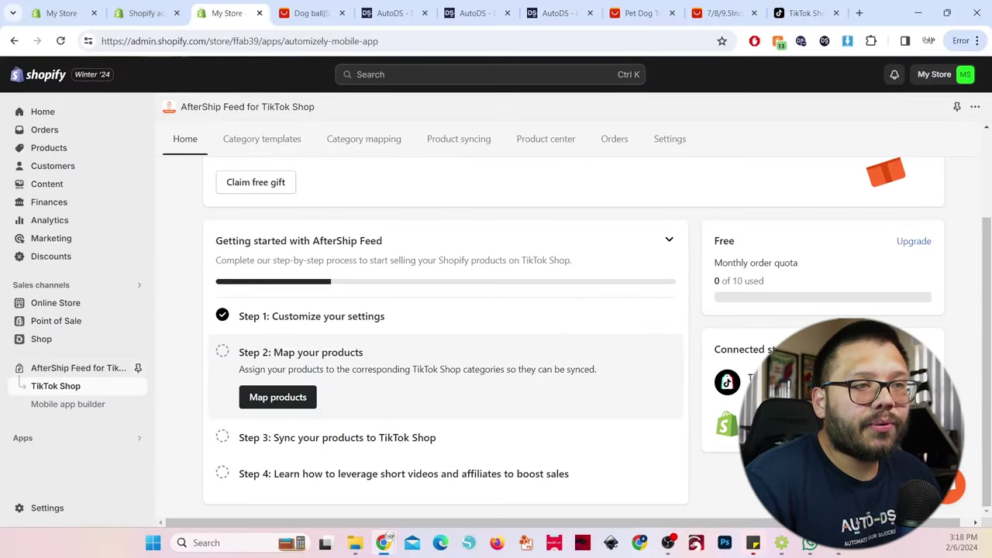
Step: Switch to the Shopify admin and open the UFO DOG BALL product from the product list
{"action": "left_click", "coordinate": [48, 147]}
{"action": "scroll", "coordinate": [343, 329], "scroll_direction": "down", "scroll_amount": 10}
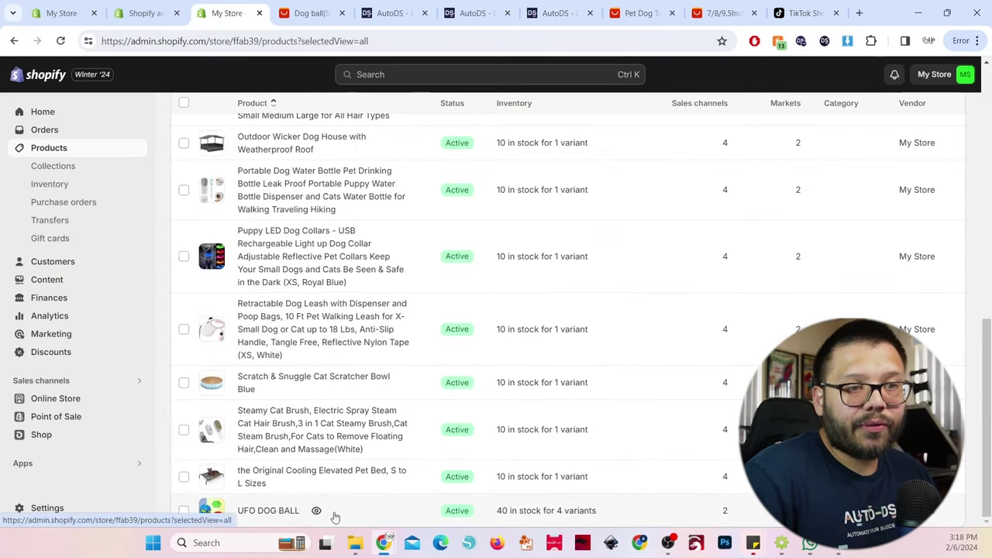
{"action": "left_click", "coordinate": [264, 515]}
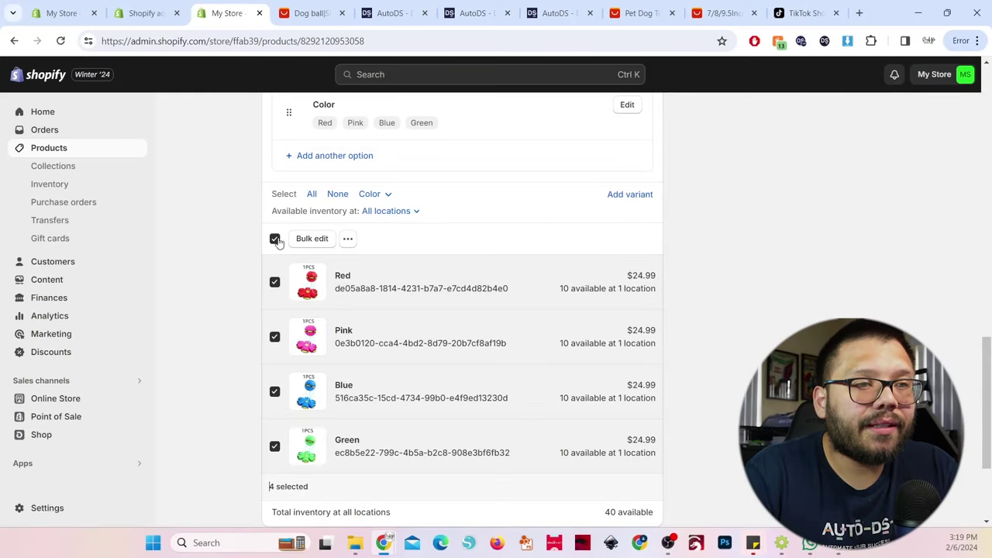
Step: Open all four UFO DOG BALL variants in the bulk editor with the SKU column shown, and examine each variant's SKU
{"action": "left_click", "coordinate": [311, 241]}
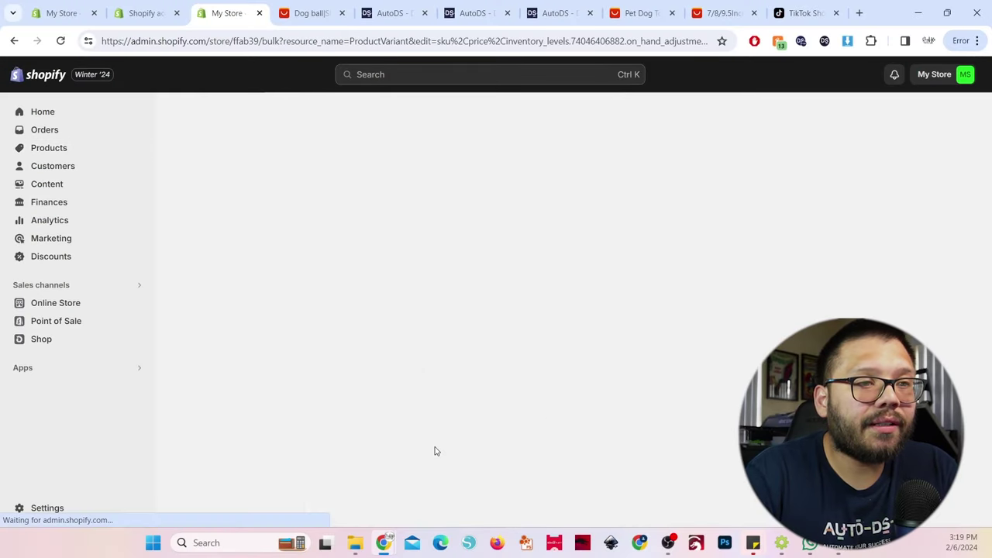
{"action": "left_click", "coordinate": [896, 75]}
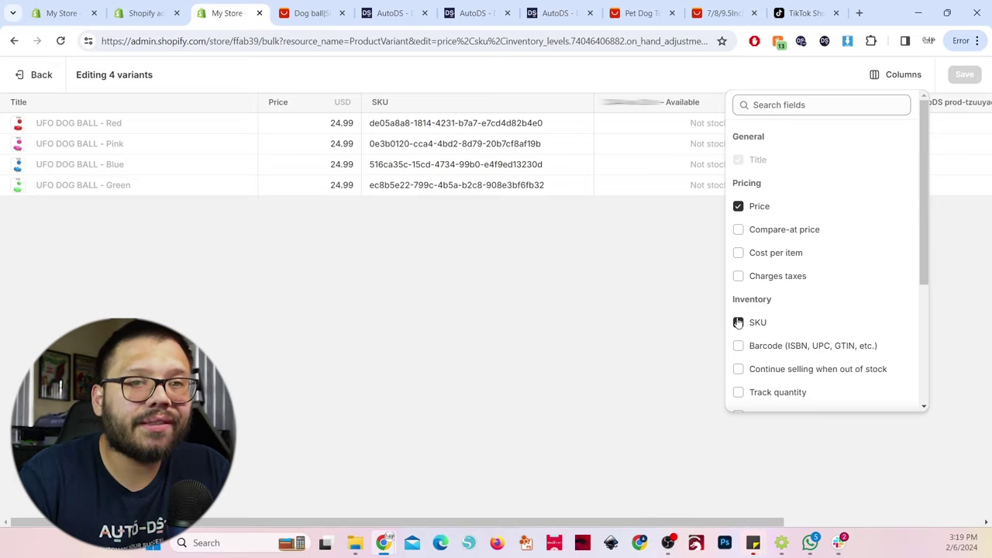
{"action": "left_click", "coordinate": [411, 123]}
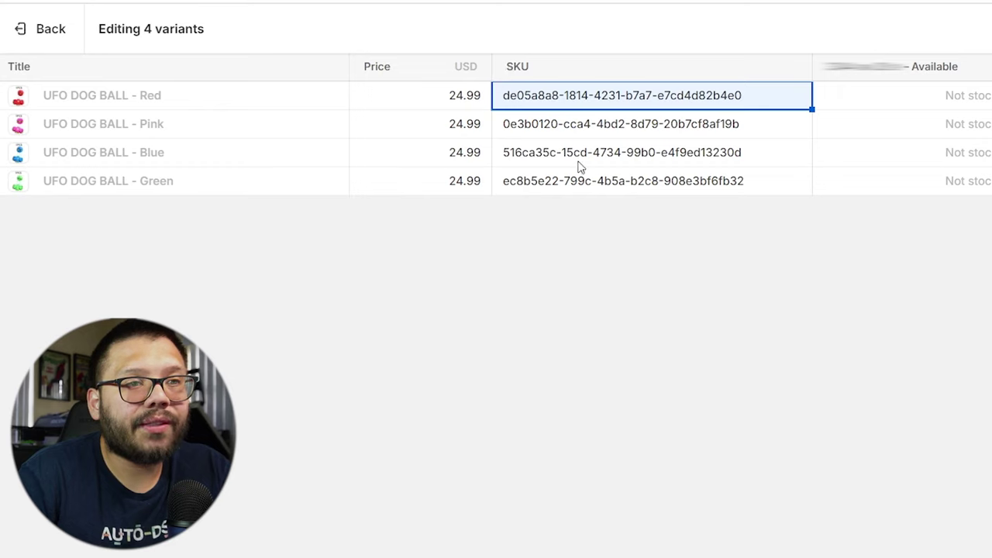
{"action": "left_click", "coordinate": [432, 151], "text": "shift"}
{"action": "left_click", "coordinate": [572, 154]}
{"action": "left_click", "coordinate": [569, 186]}
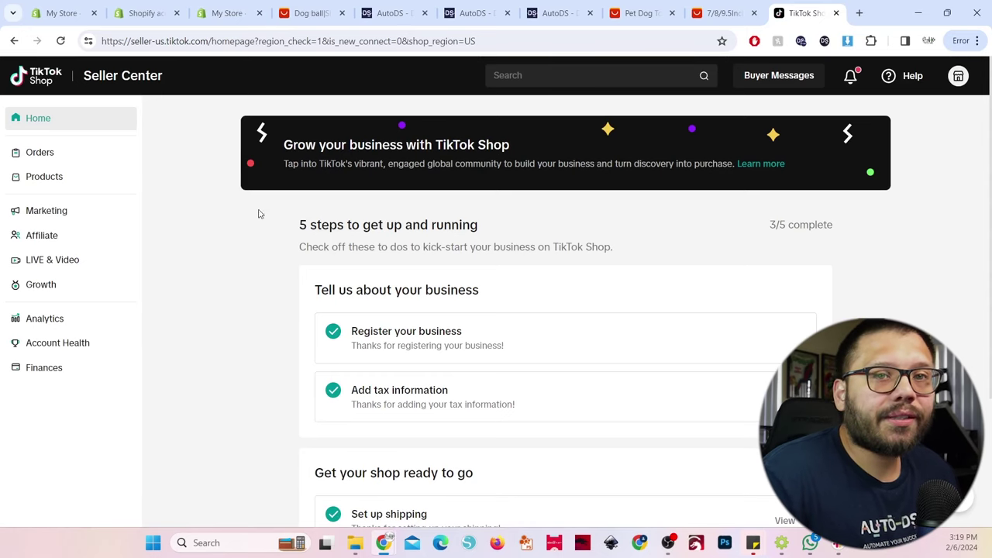
Step: Switch to TikTok Shop Seller Center, start adding a new product and name it "UFO Dog Ball"
{"action": "left_click", "coordinate": [44, 177]}
{"action": "left_click", "coordinate": [845, 132]}
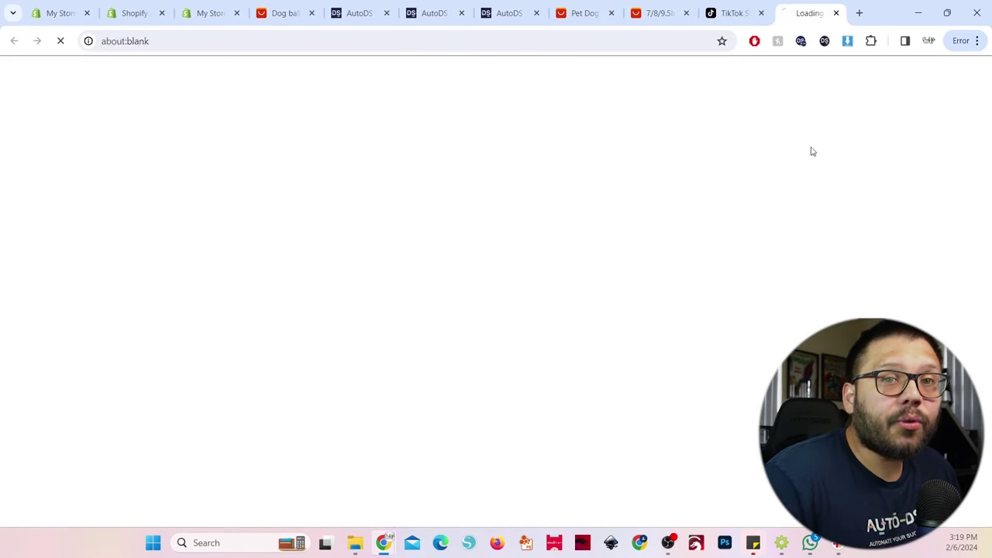
{"action": "left_click", "coordinate": [358, 293]}
{"action": "type", "text": "UFO Dog Ball"}
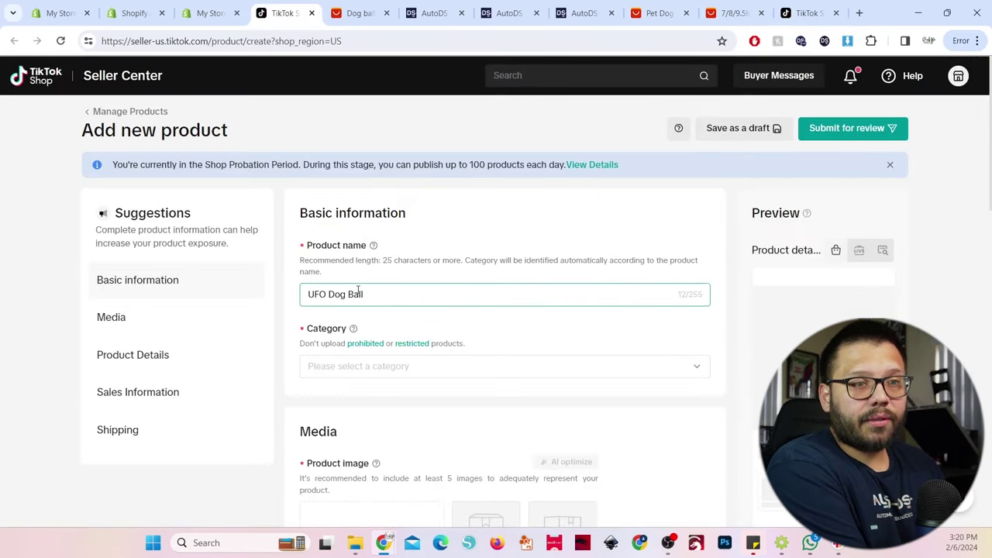
Step: Set the product category to Pet Supplies - Dog & Cat Accessories - Dog Toys by searching for "dog toys"
{"action": "scroll", "coordinate": [324, 251], "scroll_direction": "down", "scroll_amount": 2}
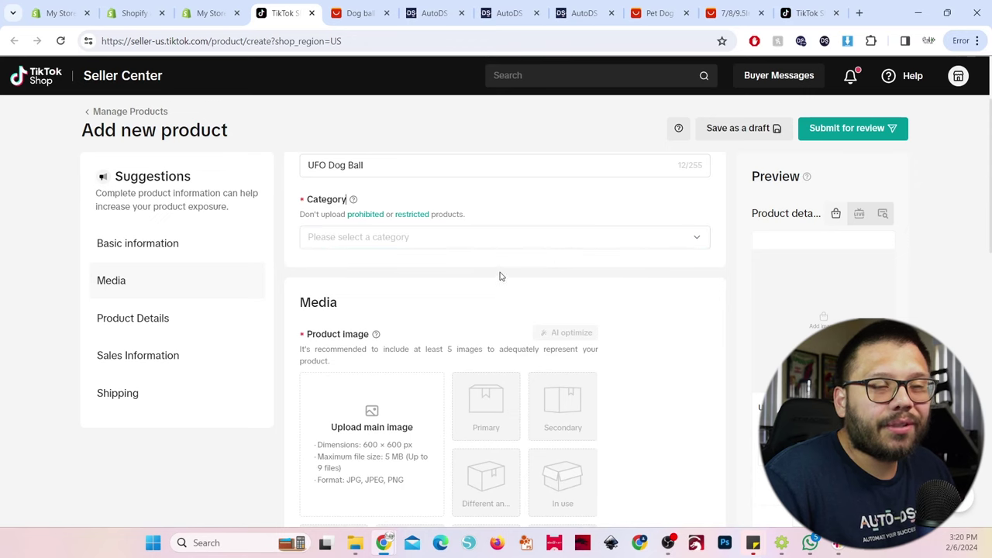
{"action": "left_click", "coordinate": [338, 237]}
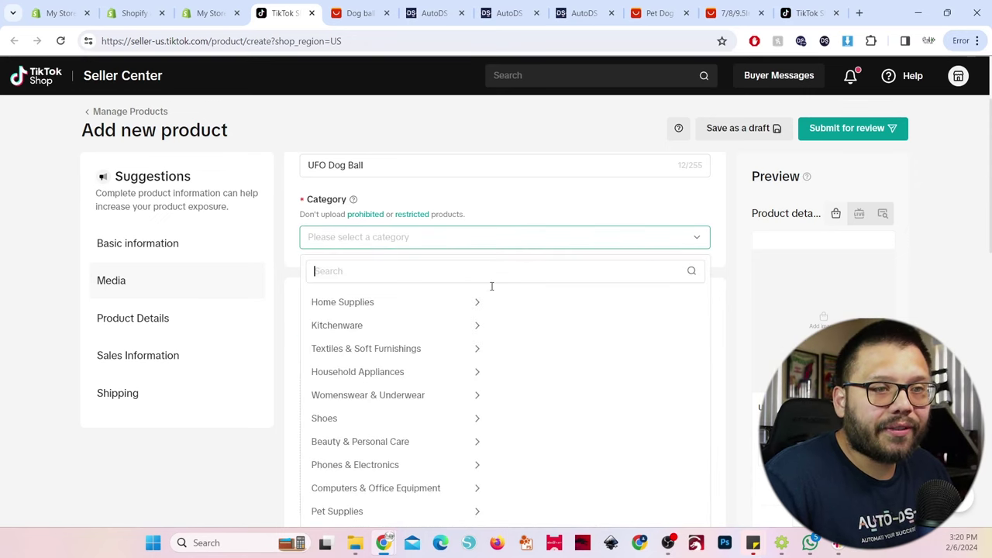
{"action": "left_click", "coordinate": [318, 270]}
{"action": "type", "text": "dog toys"}
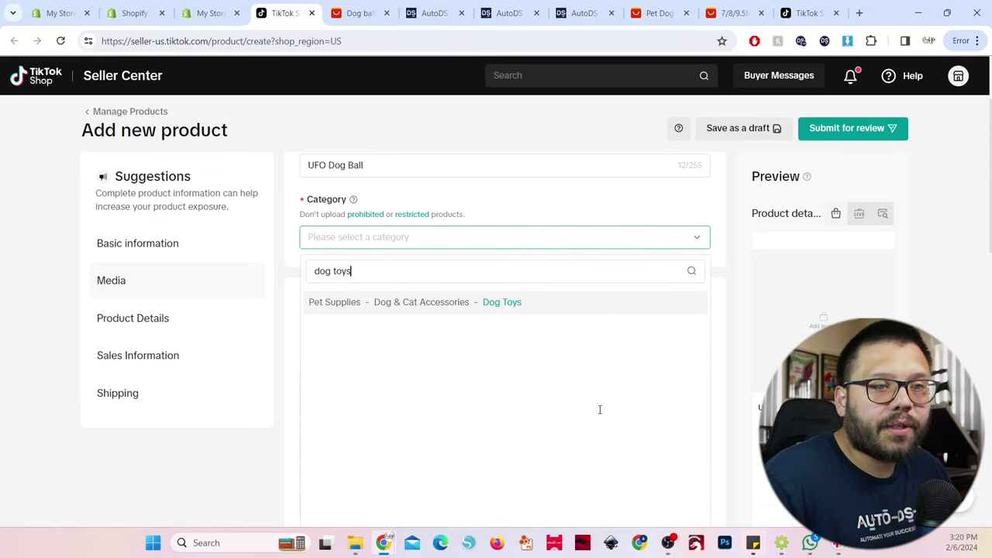
{"action": "left_click", "coordinate": [422, 302]}
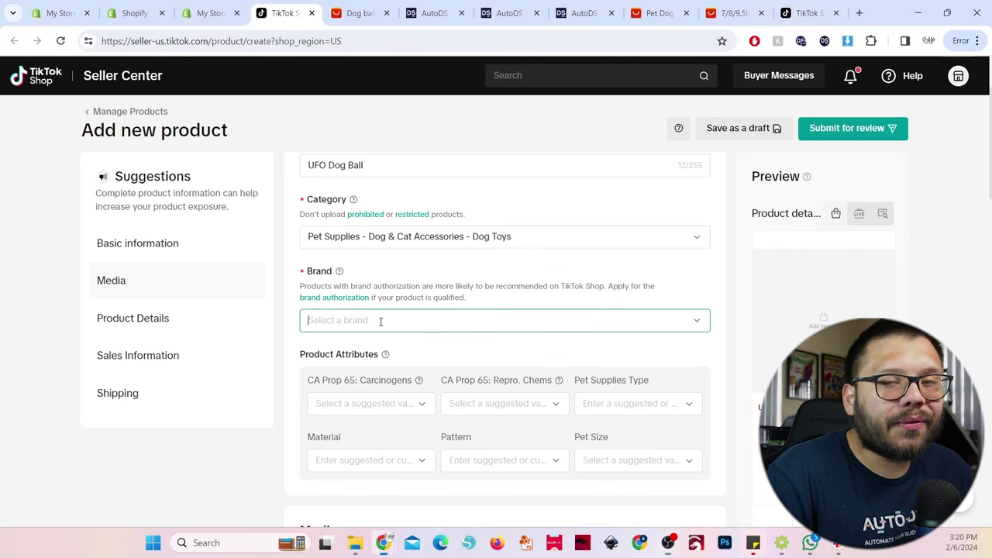
Step: Set the product's brand to "No brand" and its Pet Supplies Type attribute to Dog Flying Disc
{"action": "left_click", "coordinate": [380, 320]}
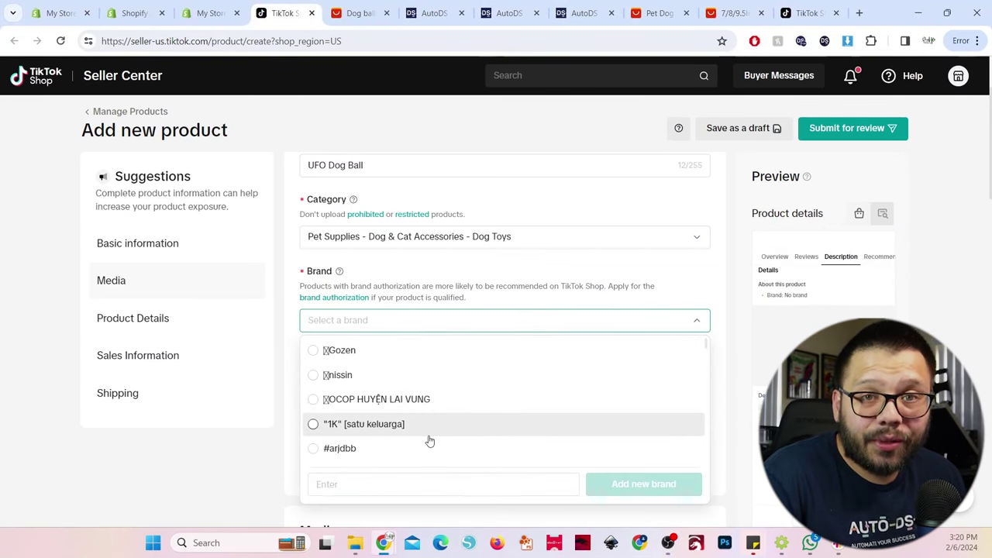
{"action": "left_click", "coordinate": [360, 485]}
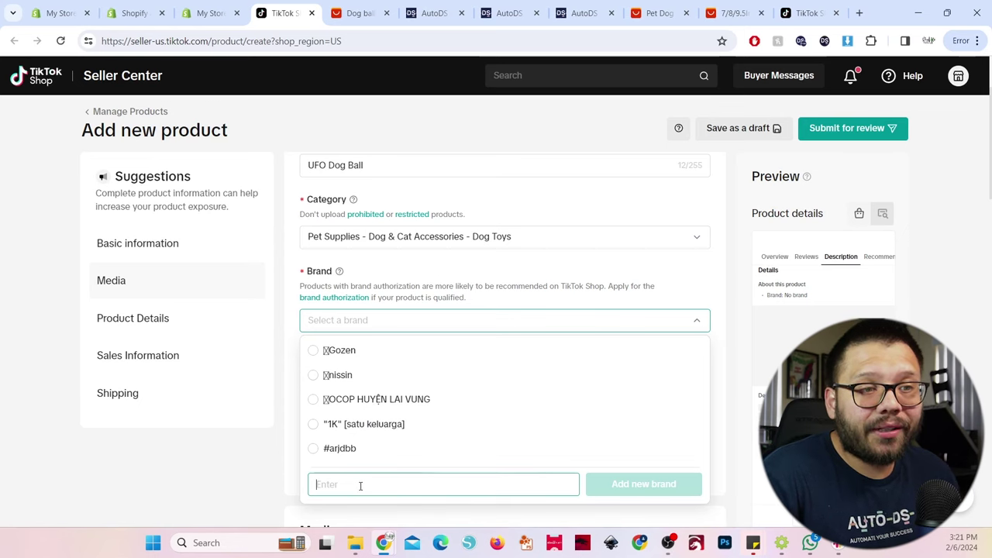
{"action": "scroll", "coordinate": [360, 242], "scroll_direction": "down", "scroll_amount": 1}
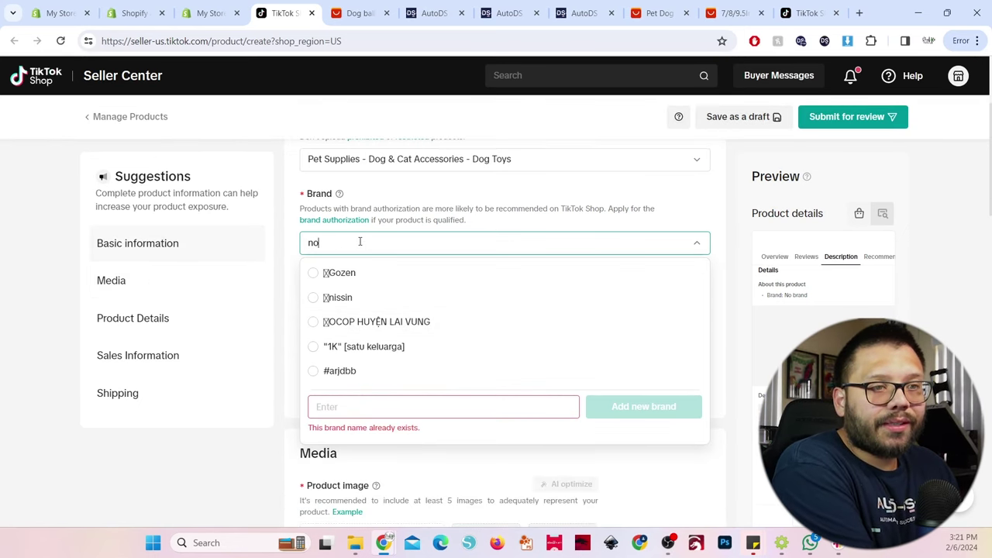
{"action": "left_click", "coordinate": [360, 242]}
{"action": "type", "text": "no brand"}
{"action": "scroll", "coordinate": [362, 186], "scroll_direction": "down", "scroll_amount": 2}
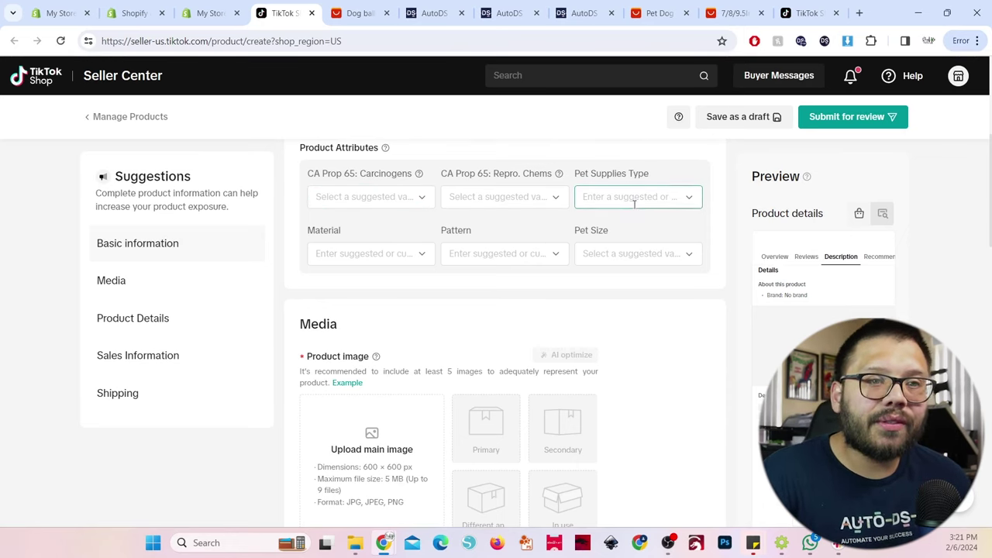
{"action": "left_click", "coordinate": [604, 299]}
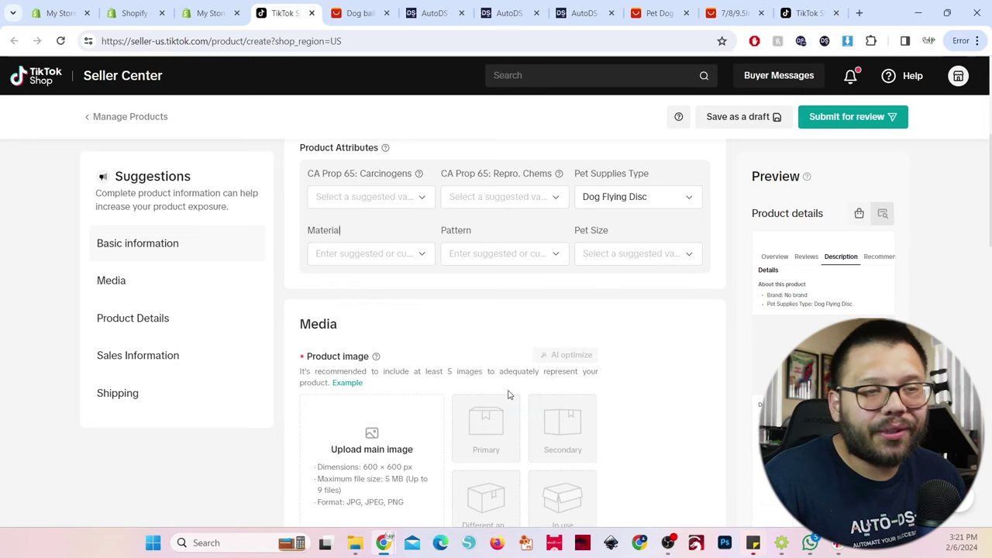
Step: Switch to the images of UFO DOG BALL in AutoDS and download the picture with the blue, green and red toys
{"action": "scroll", "coordinate": [509, 395], "scroll_direction": "down", "scroll_amount": 2}
{"action": "mouse_move", "coordinate": [403, 343]}
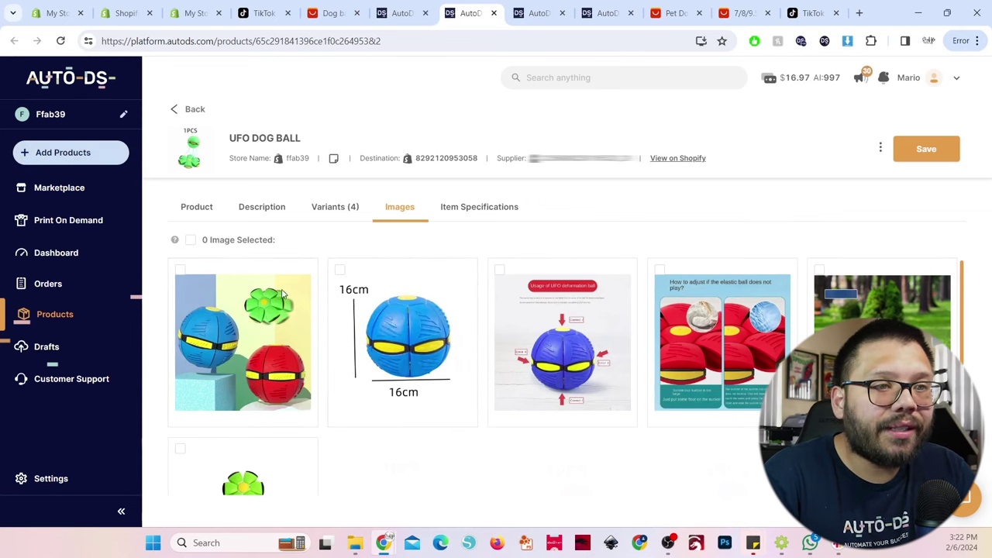
{"action": "mouse_move", "coordinate": [283, 299]}
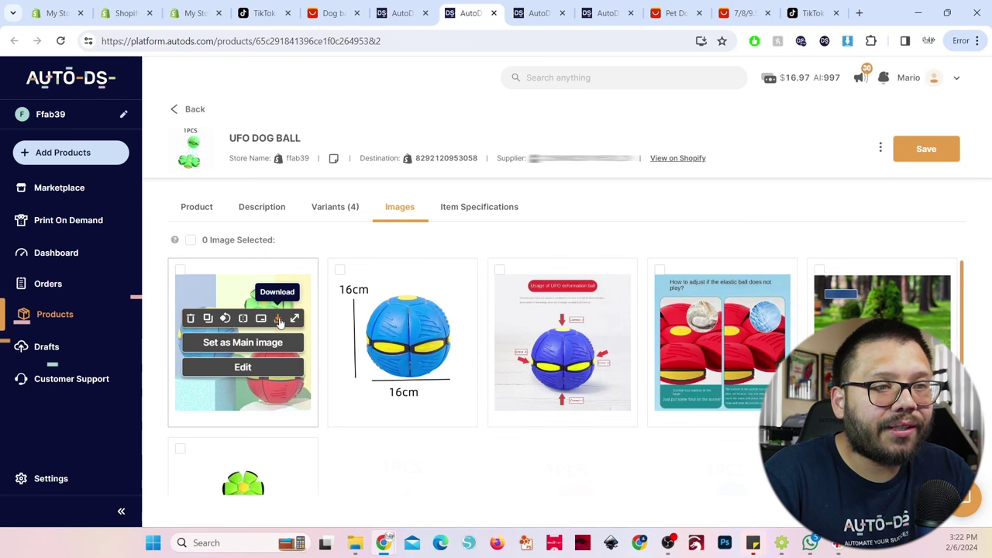
{"action": "left_click", "coordinate": [279, 320]}
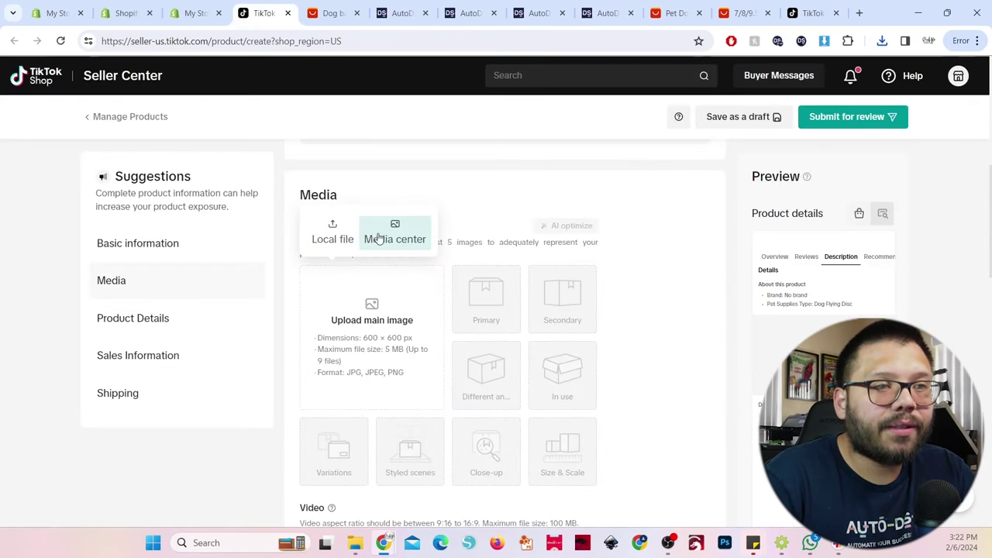
Step: Return to TikTok Shop Seller Center, upload the six UFO dog ball images from local files and rearrange them
{"action": "left_click", "coordinate": [330, 237]}
{"action": "left_click", "coordinate": [188, 160]}
{"action": "left_click", "coordinate": [902, 160], "text": "shift"}
{"action": "key", "text": "Return"}
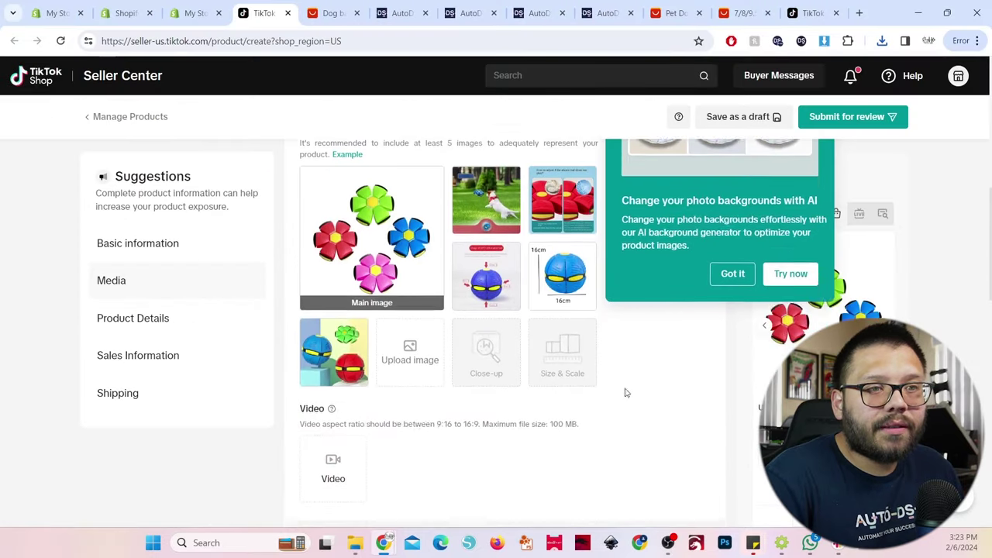
{"action": "scroll", "coordinate": [626, 393], "scroll_direction": "down", "scroll_amount": 1}
{"action": "scroll", "coordinate": [387, 441], "scroll_direction": "up", "scroll_amount": 2}
{"action": "left_click_drag", "start_coordinate": [329, 320], "coordinate": [354, 333]}
{"action": "scroll", "coordinate": [461, 396], "scroll_direction": "down", "scroll_amount": 8}
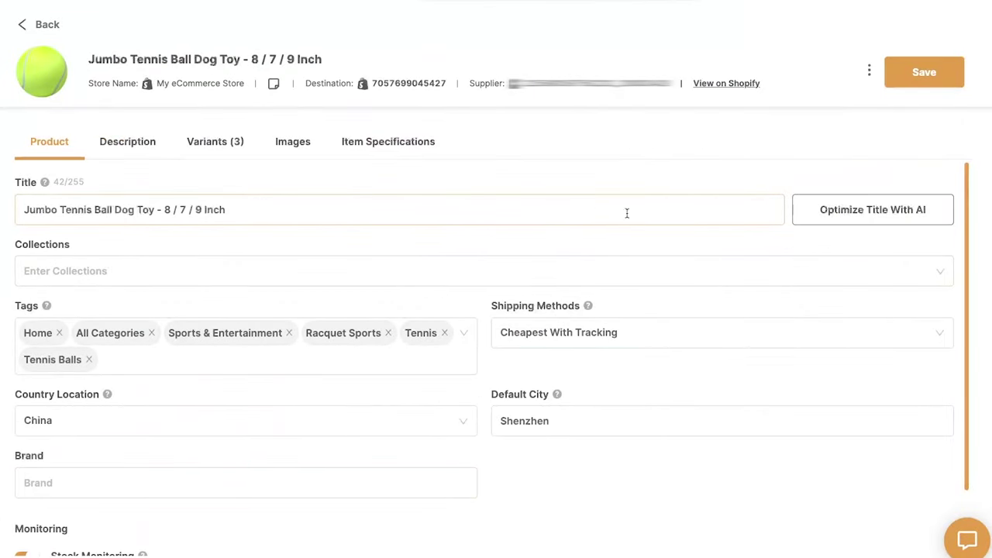
Step: Switch to AutoDS and generate an AI description for the Jumbo Tennis Ball Dog Toy with the More Creative temperature
{"action": "left_click", "coordinate": [829, 214]}
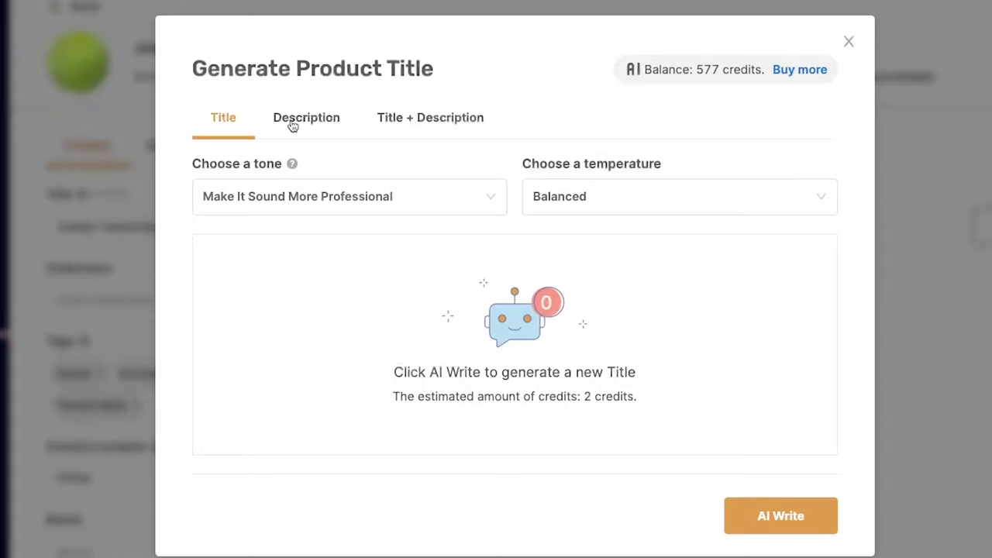
{"action": "left_click", "coordinate": [293, 124]}
{"action": "left_click", "coordinate": [409, 124]}
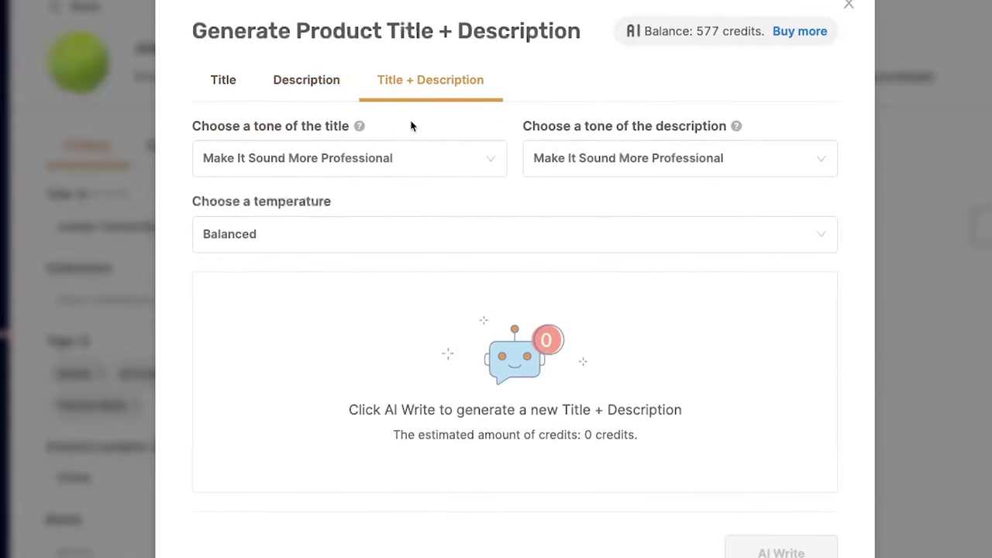
{"action": "left_click", "coordinate": [311, 85]}
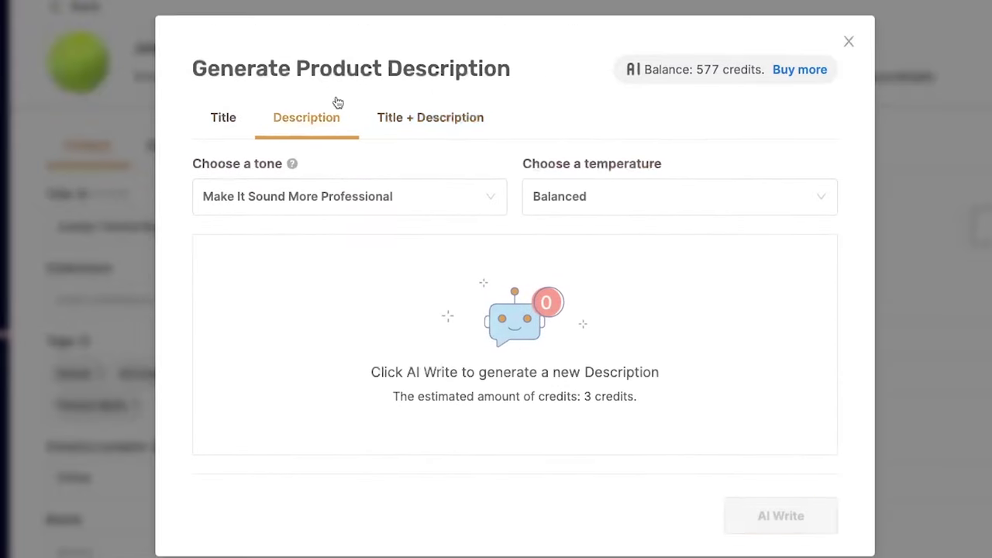
{"action": "left_click", "coordinate": [599, 200]}
{"action": "left_click", "coordinate": [586, 265]}
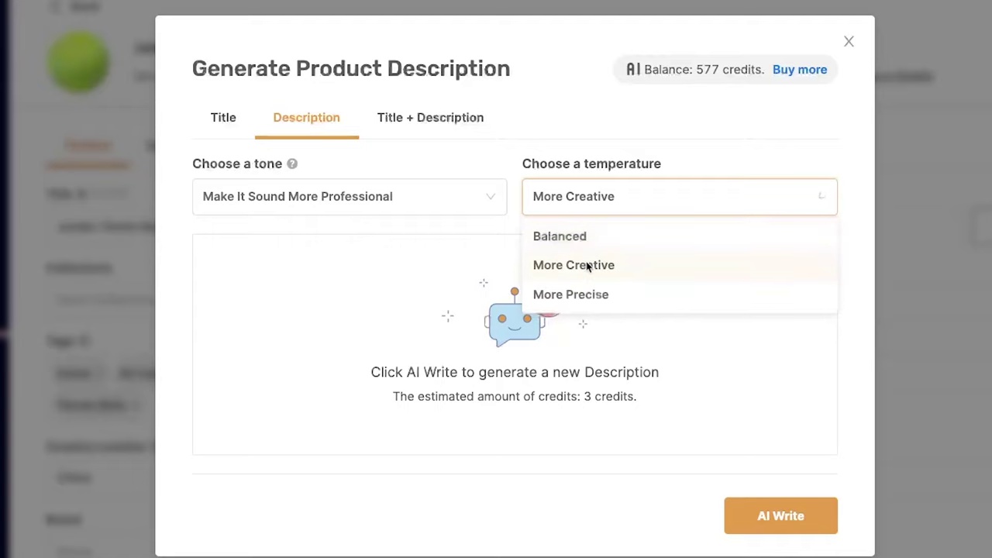
{"action": "left_click", "coordinate": [783, 517]}
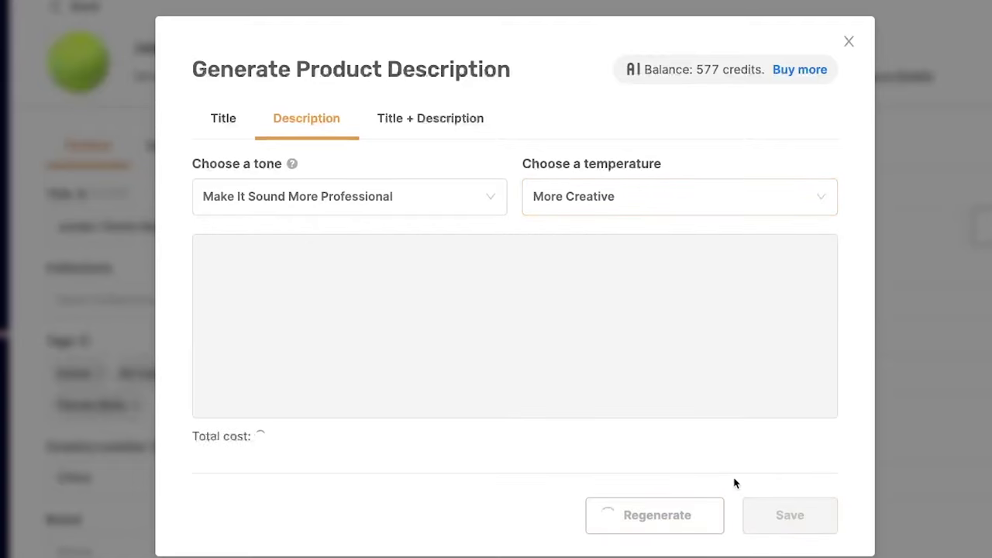